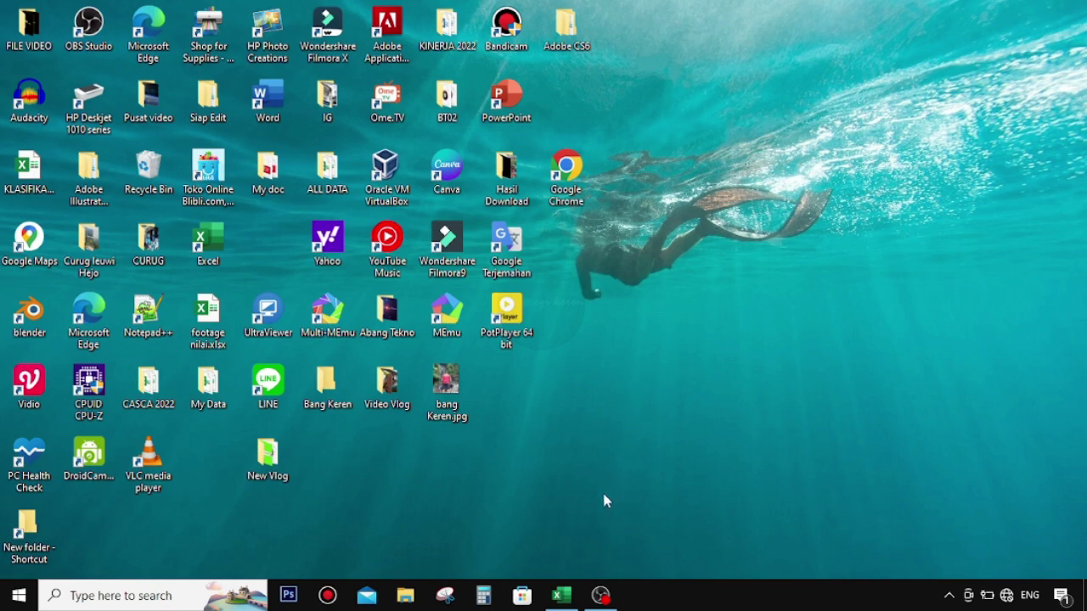
# Step: Show the blank Book1 workbook from the taskbar, then close Excel
pyautogui.click(561, 595)
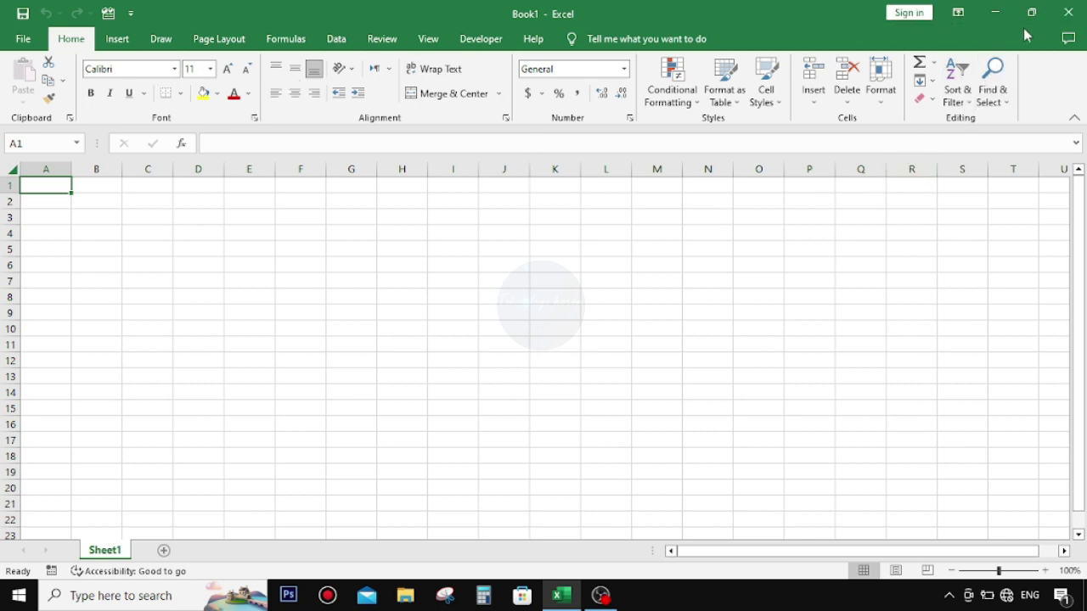
pyautogui.click(1068, 17)
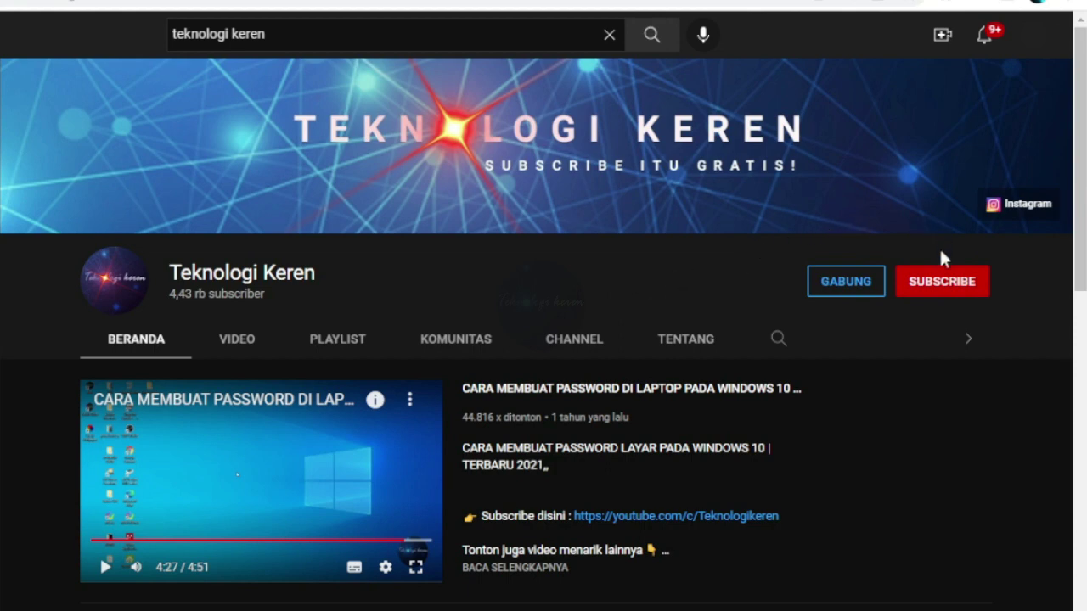
# Step: Subscribe to Teknologi Keren and set its notification bell to Semua (all)
pyautogui.click(942, 288)
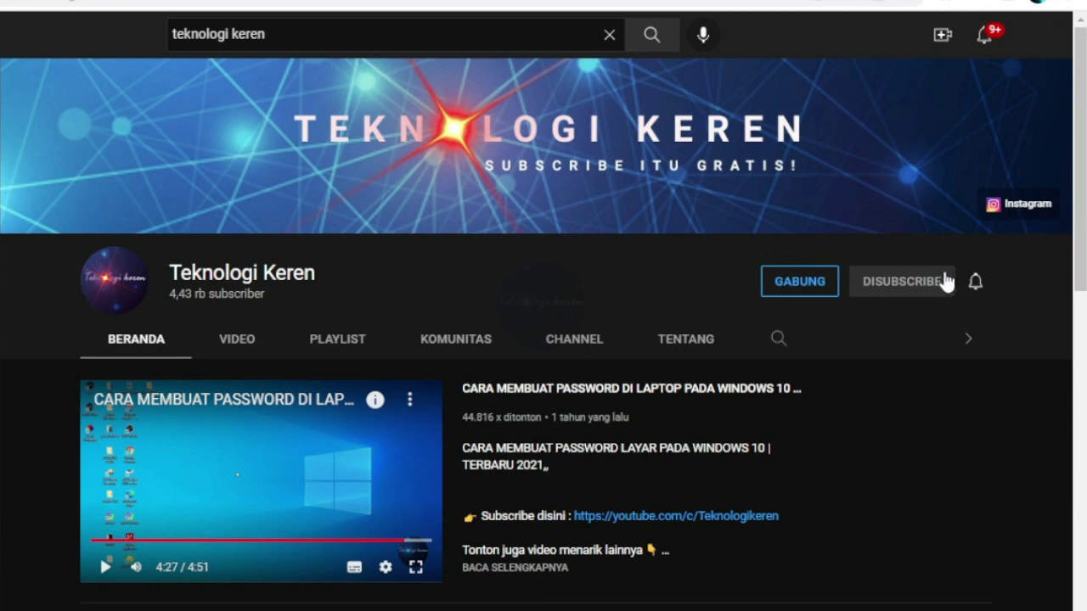
pyautogui.click(974, 285)
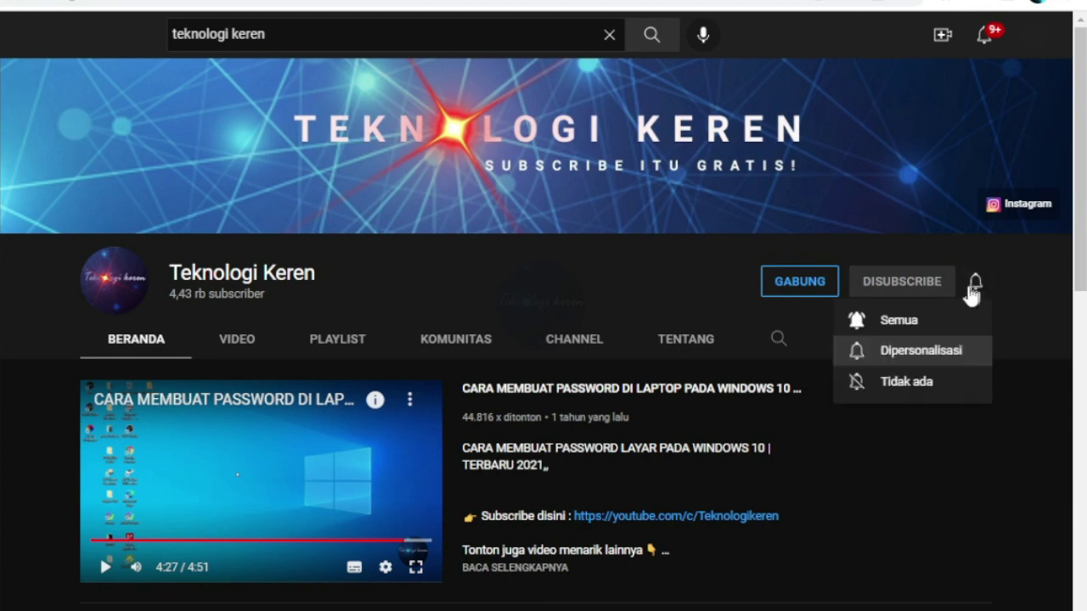
pyautogui.click(902, 320)
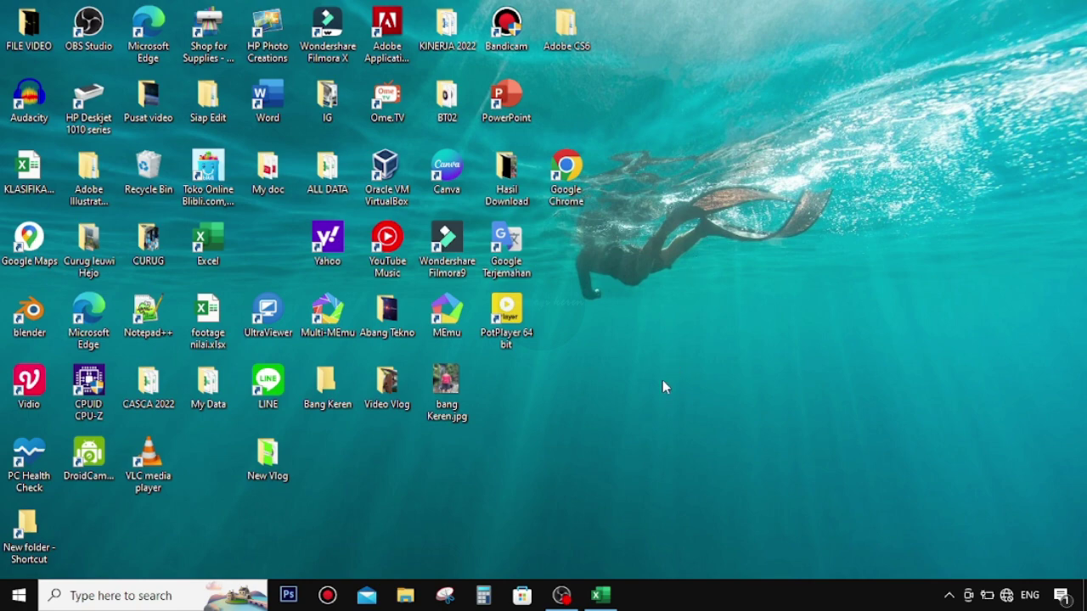
# Step: Restore the Book1 - Excel window from the taskbar
pyautogui.click(600, 596)
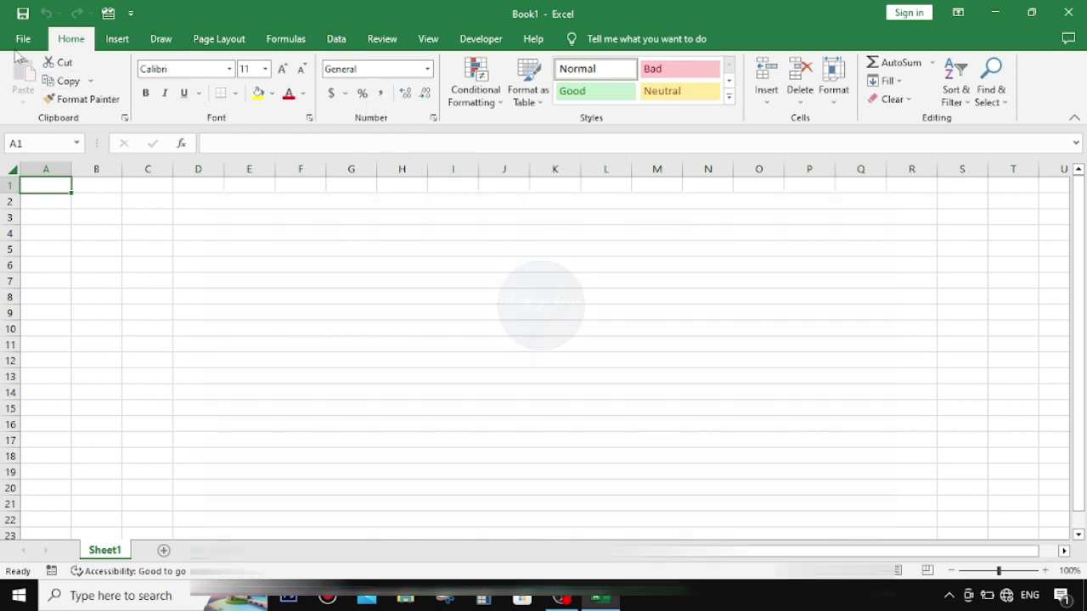
# Step: Go to File > More > Options and select the Customize Ribbon page
pyautogui.click(19, 41)
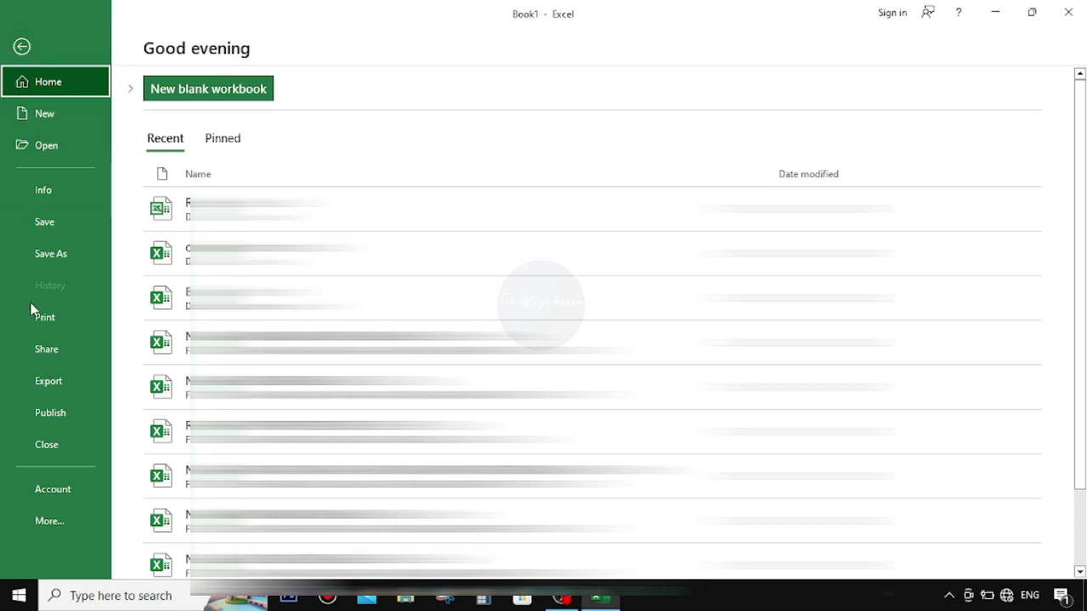
pyautogui.click(48, 522)
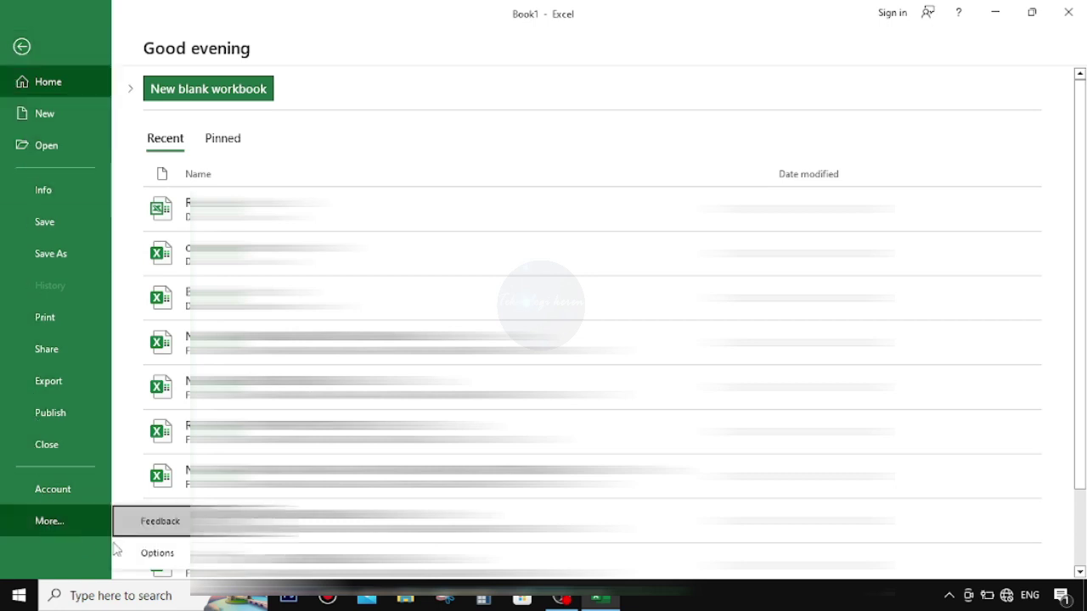
pyautogui.click(151, 553)
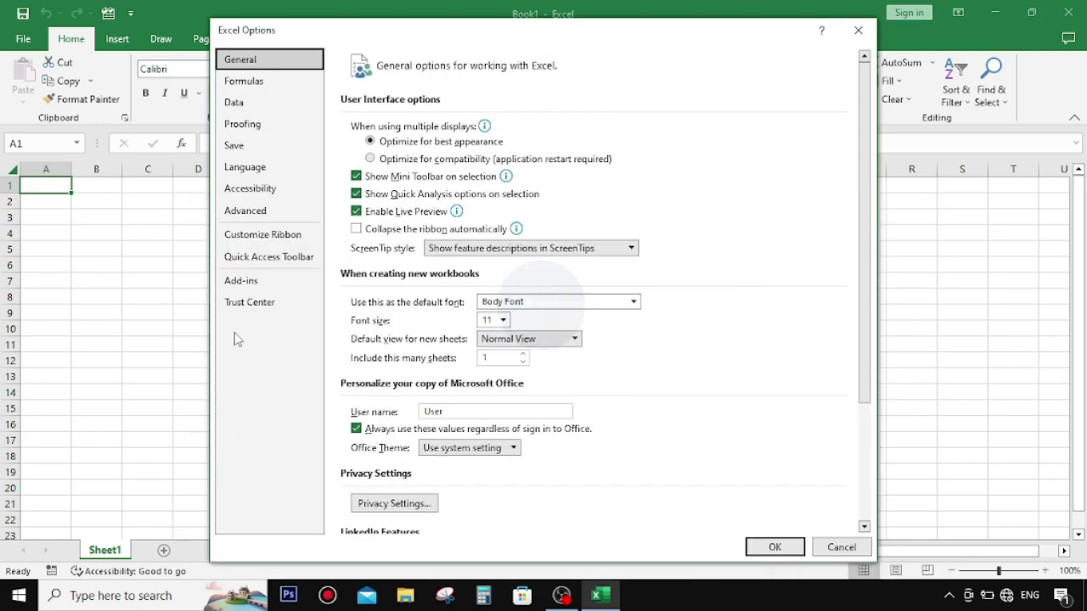
pyautogui.click(239, 241)
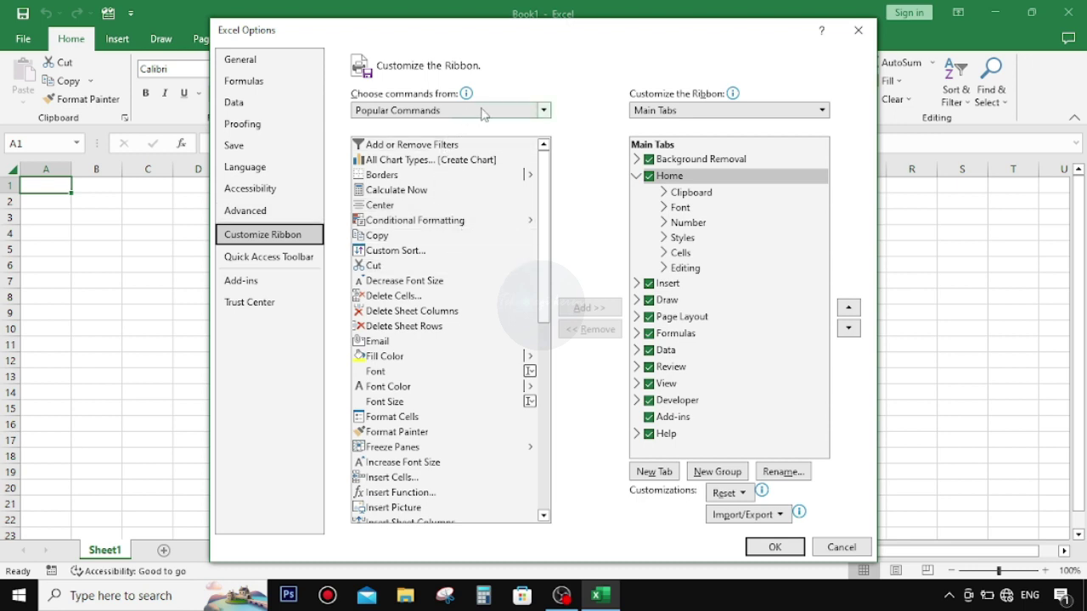
# Step: Set 'Choose commands from' to Main Tabs and keep 'Customize the Ribbon' on Main Tabs
pyautogui.click(543, 110)
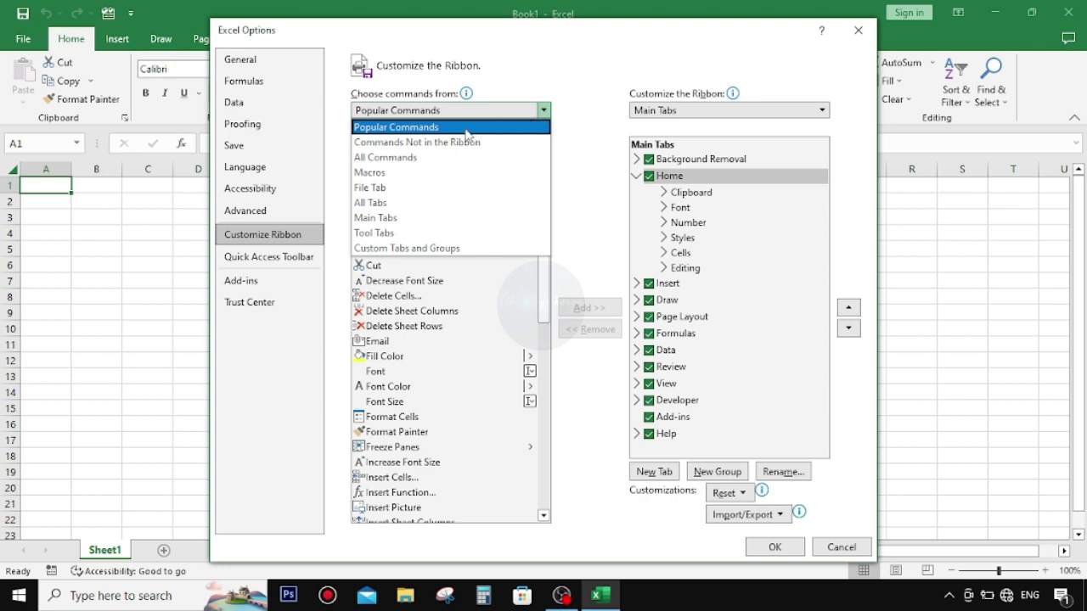
pyautogui.click(373, 218)
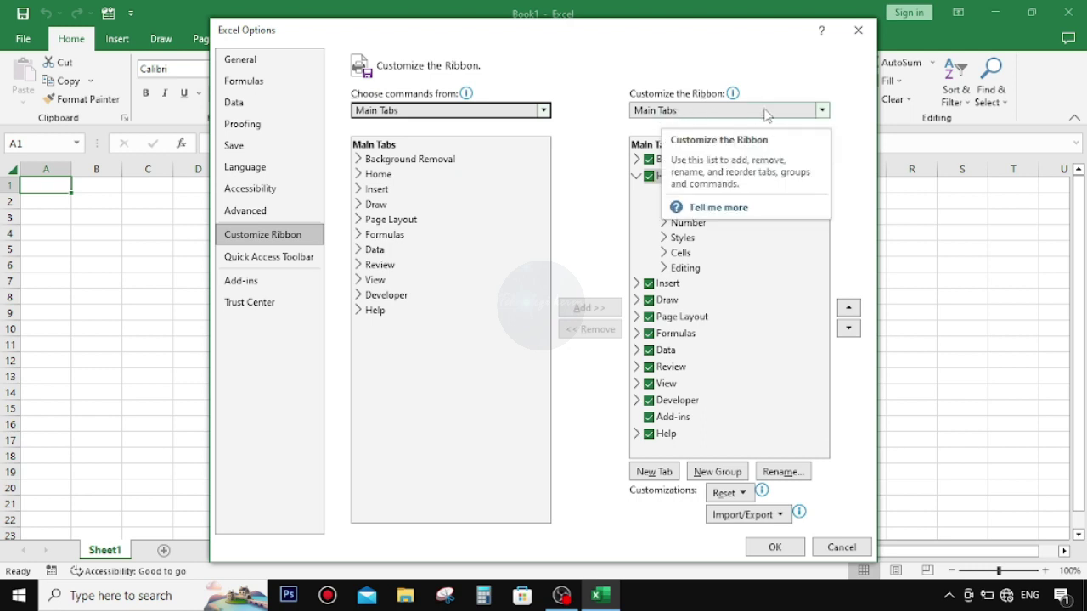
pyautogui.click(821, 111)
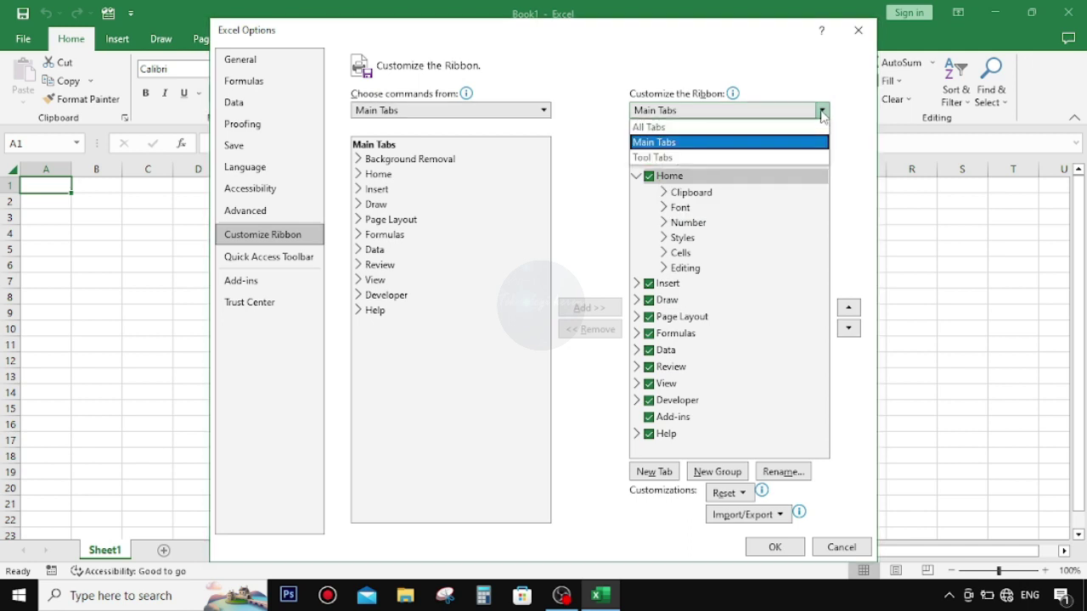
pyautogui.click(679, 144)
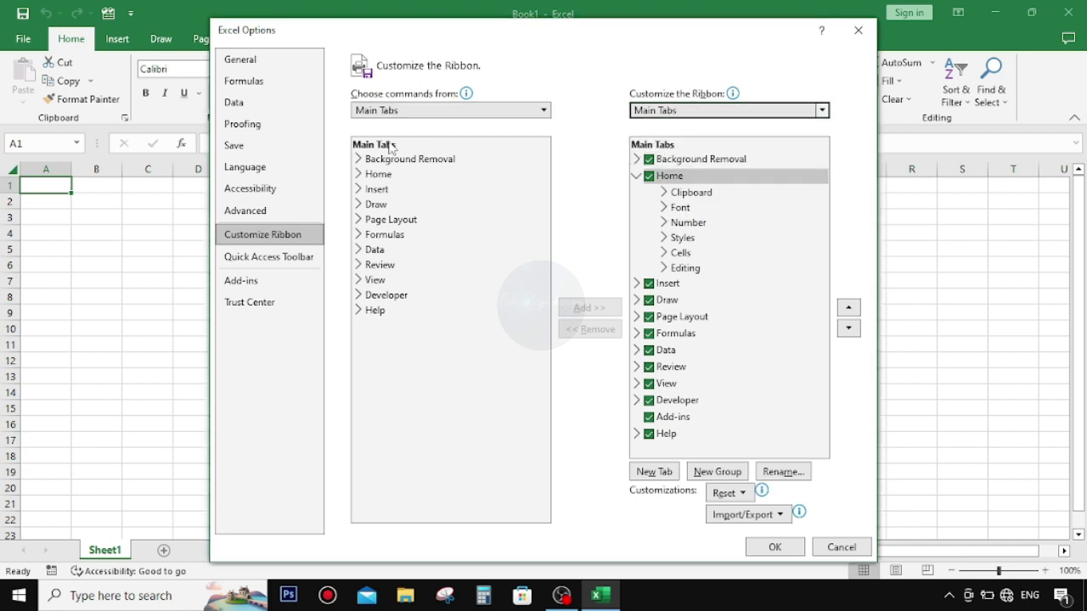
# Step: Expand Home in the available-tabs list and add its Alignment group to the Home tab
pyautogui.click(407, 174)
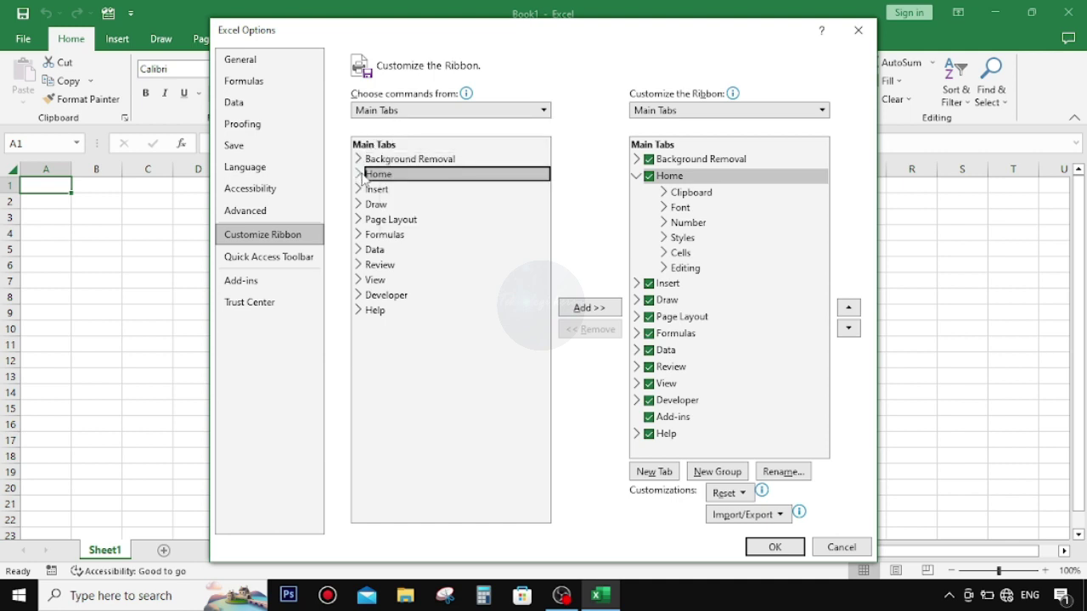
pyautogui.click(360, 173)
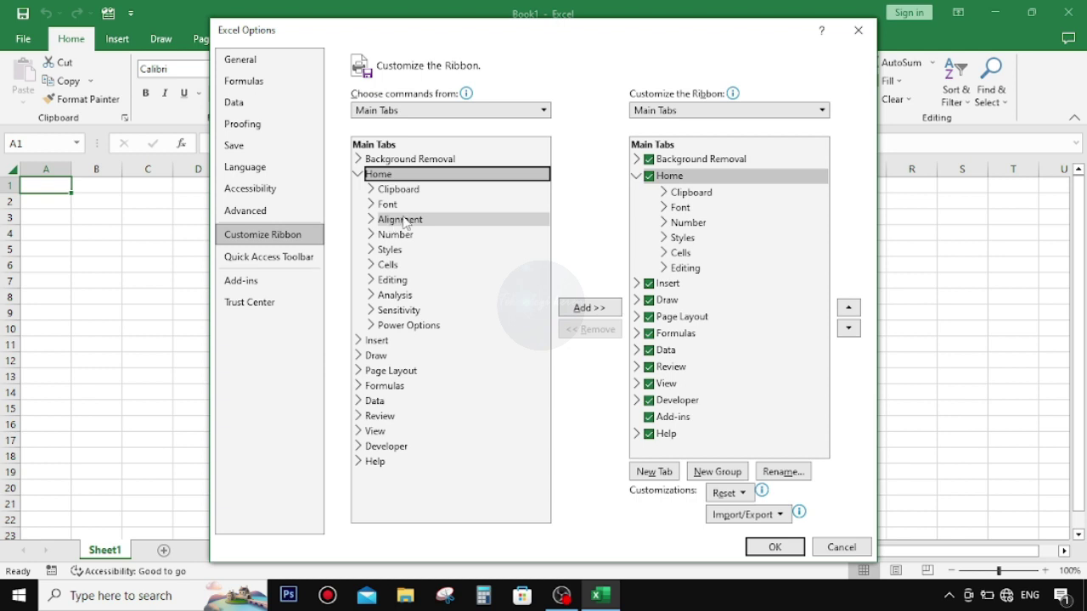
pyautogui.click(383, 223)
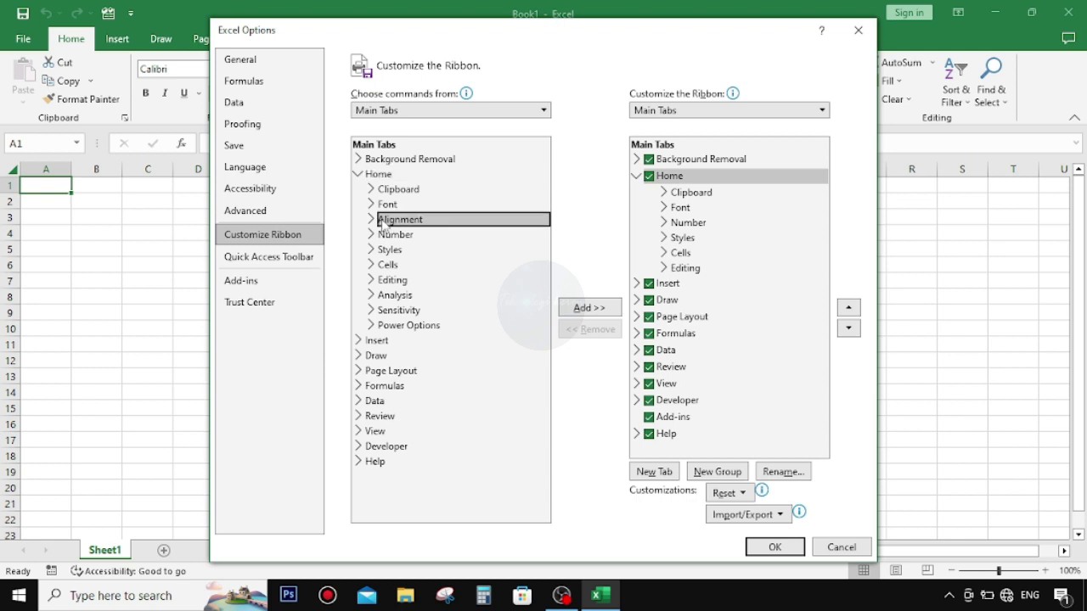
pyautogui.click(589, 309)
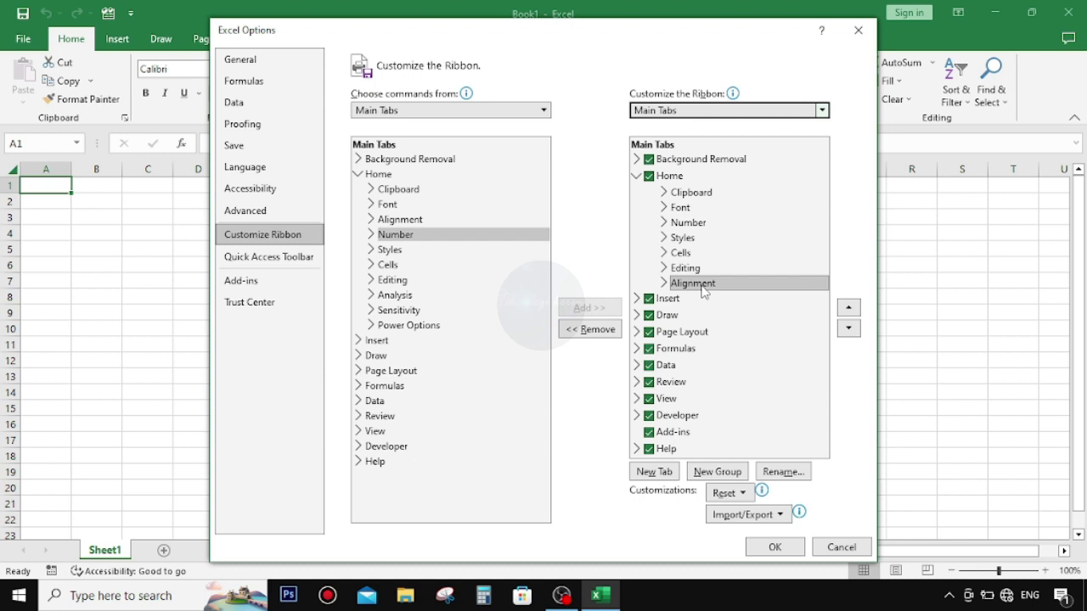
# Step: Drag the Home tab's Alignment group up to sit between Font and Number
pyautogui.click(703, 292)
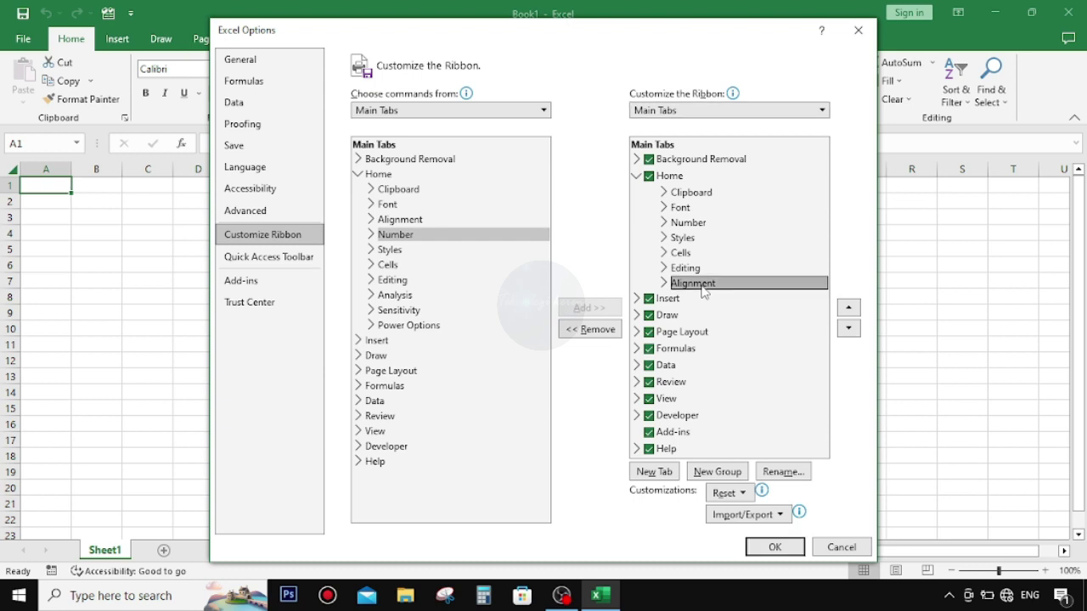
pyautogui.moveTo(703, 291); pyautogui.dragTo(697, 220)
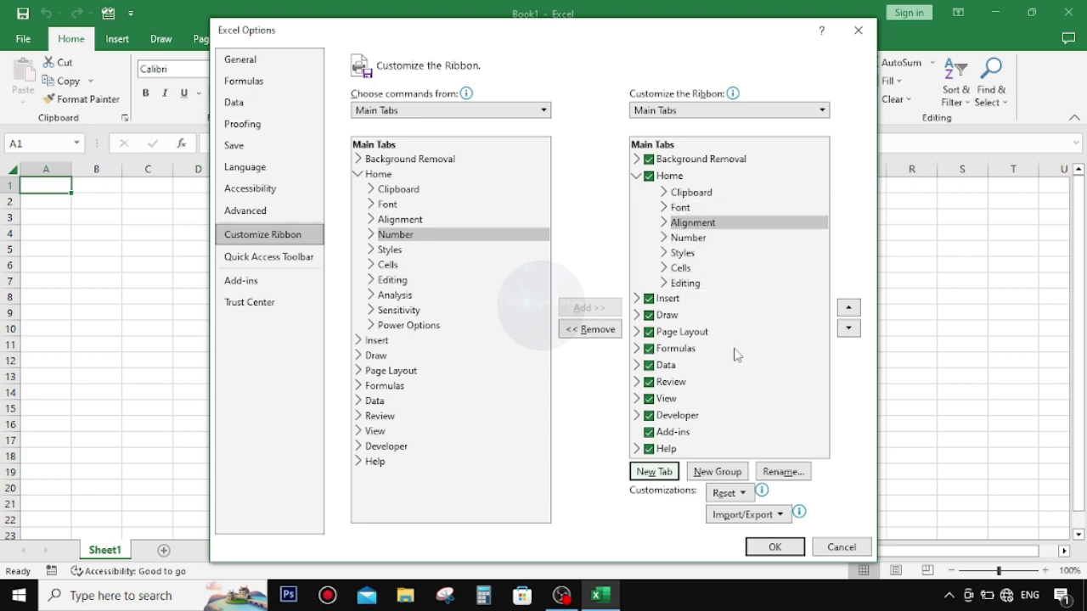
# Step: Confirm Excel Options with OK so Home shows Alignment between Font and Number
pyautogui.click(775, 548)
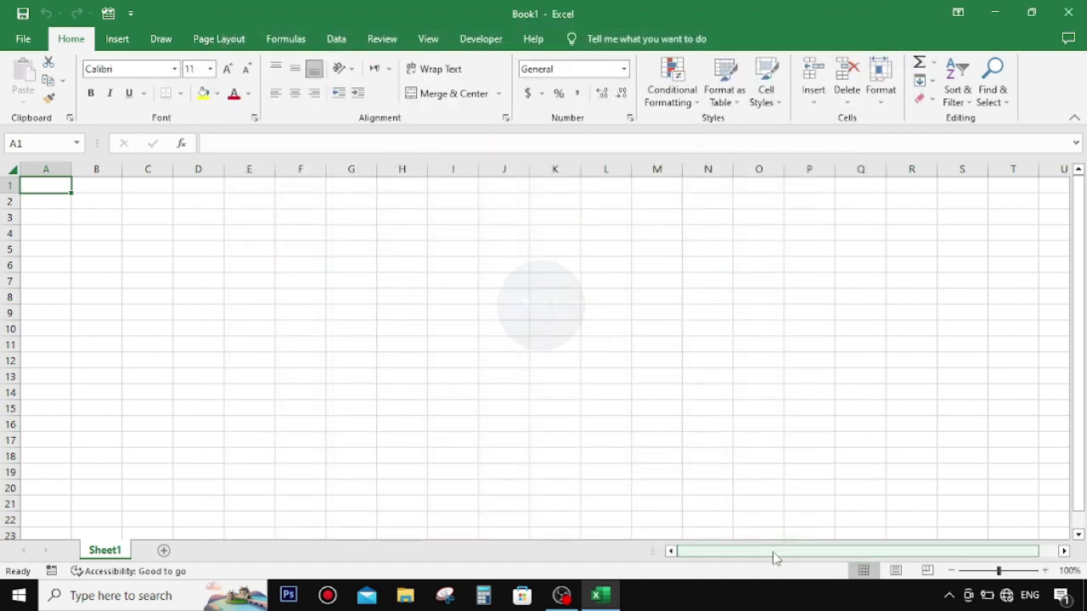